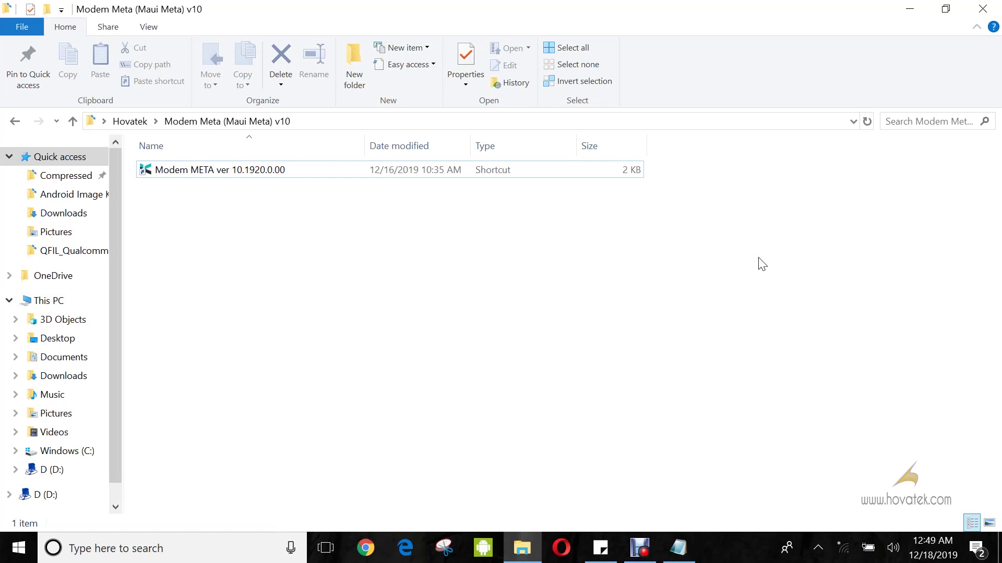
Launch Modem META and connect to the Smart Phone over USB COM.
{"action": "left_click", "coordinate": [172, 168]}
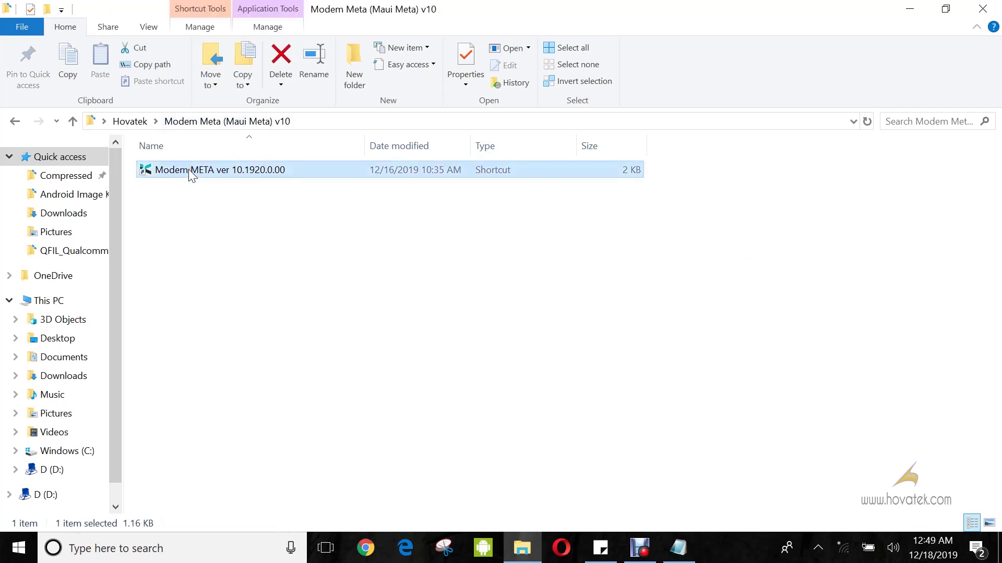
{"action": "double_click", "coordinate": [191, 172]}
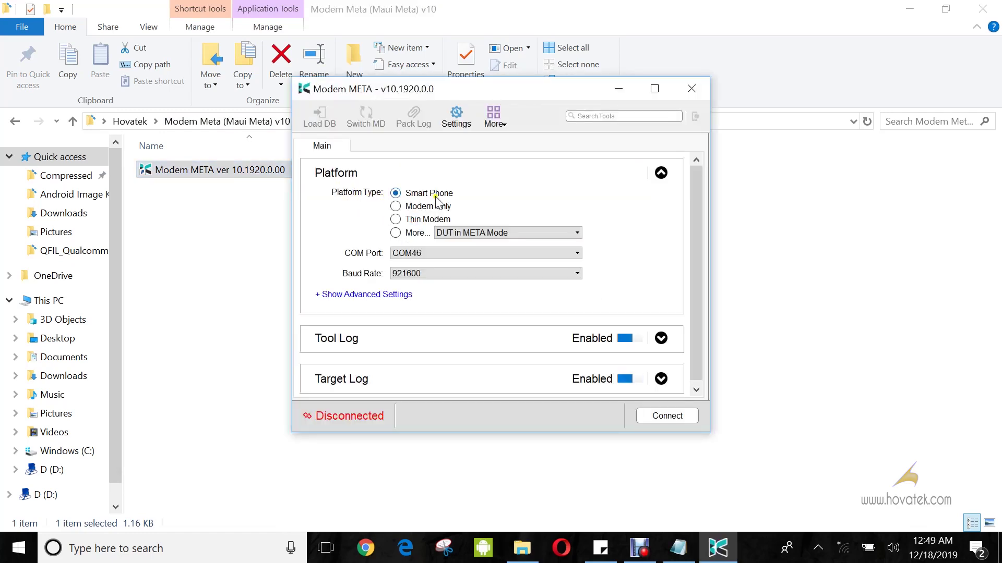
{"action": "left_click", "coordinate": [435, 255]}
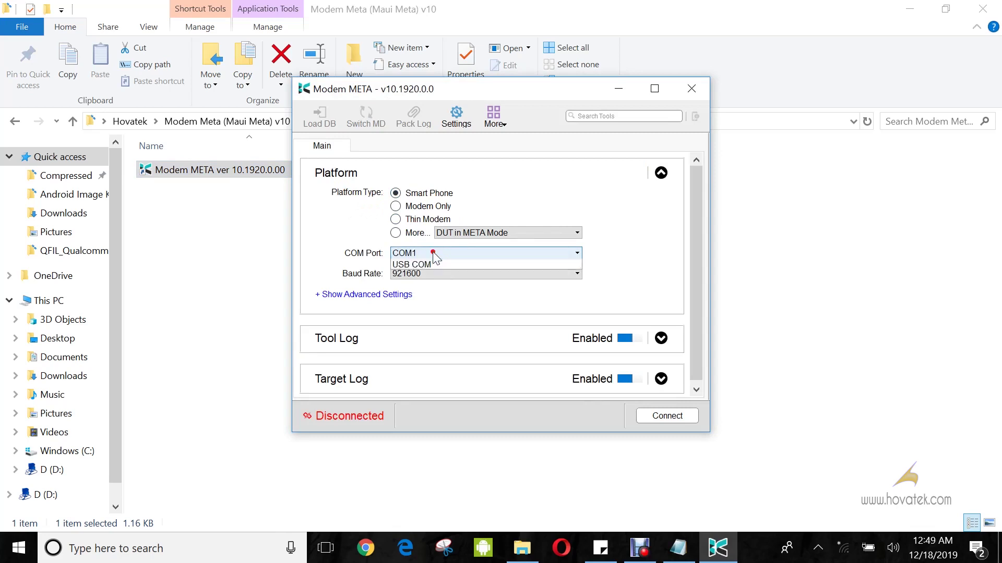
{"action": "left_click", "coordinate": [417, 271]}
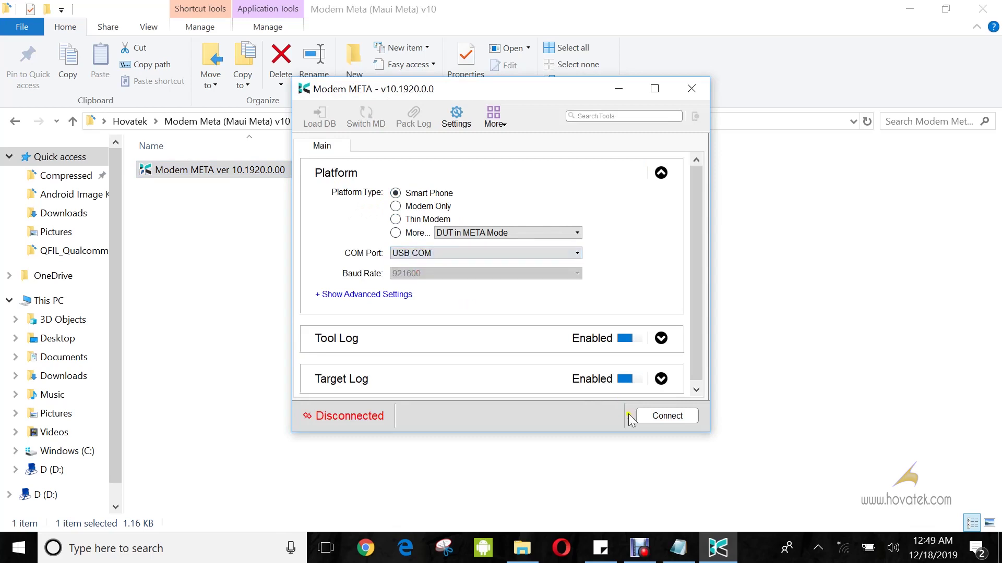
{"action": "left_click", "coordinate": [664, 417]}
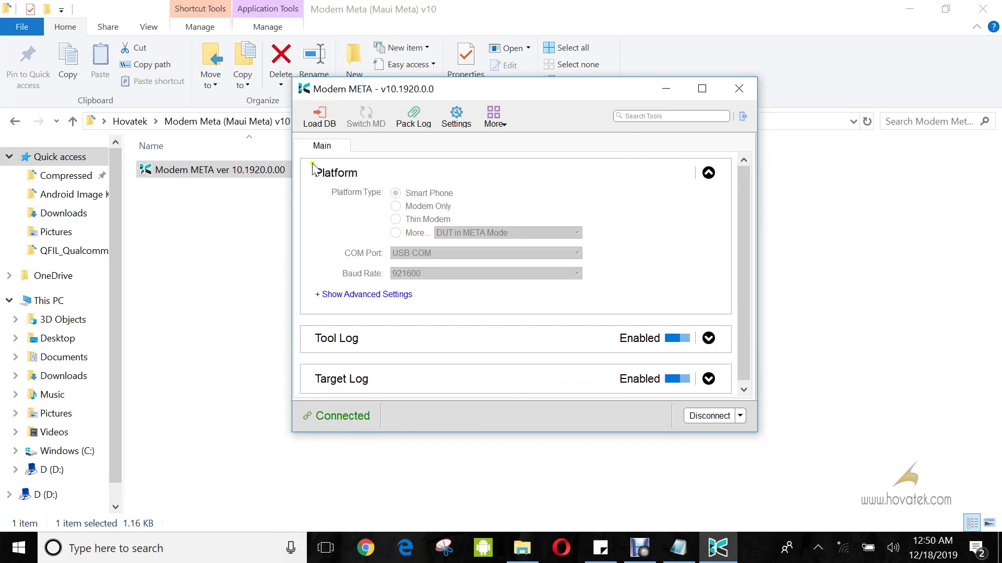
Once the status shows Connected, start loading the phone's database.
{"action": "left_click", "coordinate": [318, 124]}
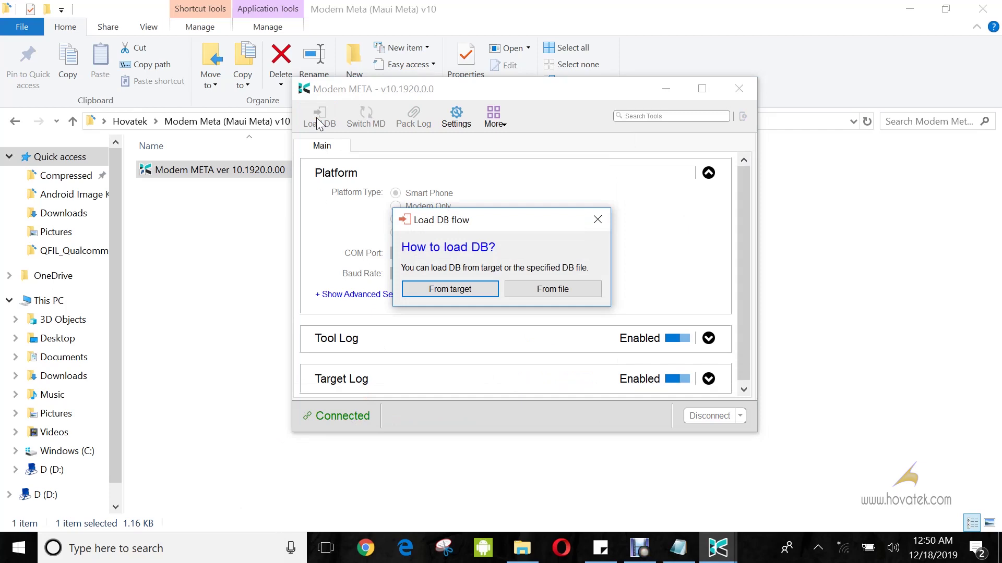
Load the database from target, dismissing the load-failure and TIMEOUT dialogs and file chooser.
{"action": "left_click", "coordinate": [420, 294]}
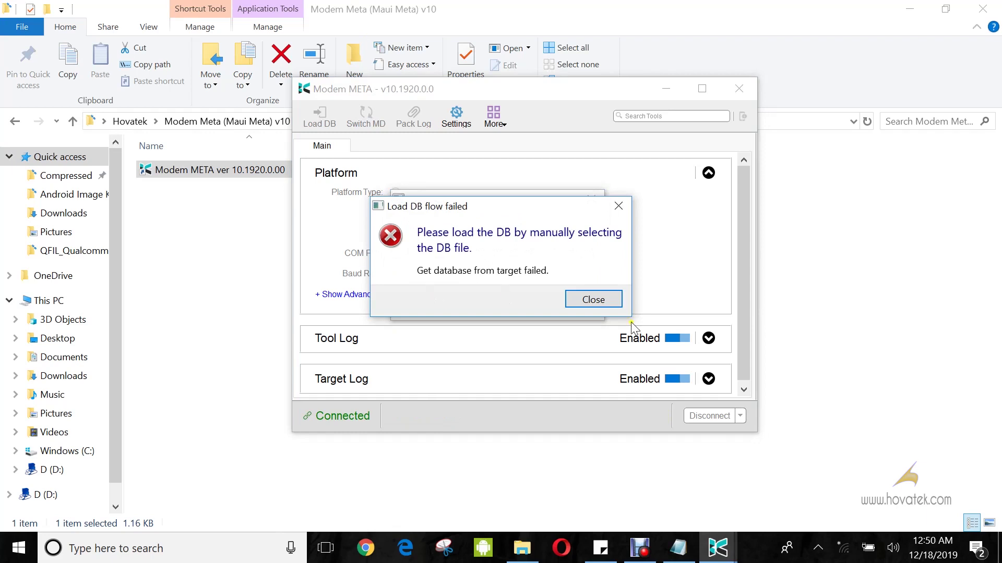
{"action": "left_click", "coordinate": [590, 299]}
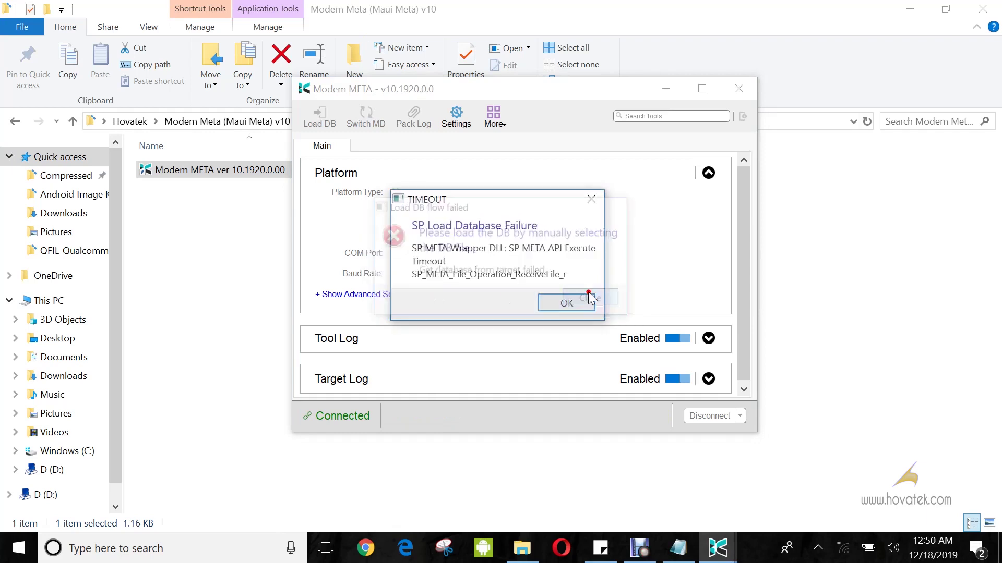
{"action": "left_click", "coordinate": [566, 306]}
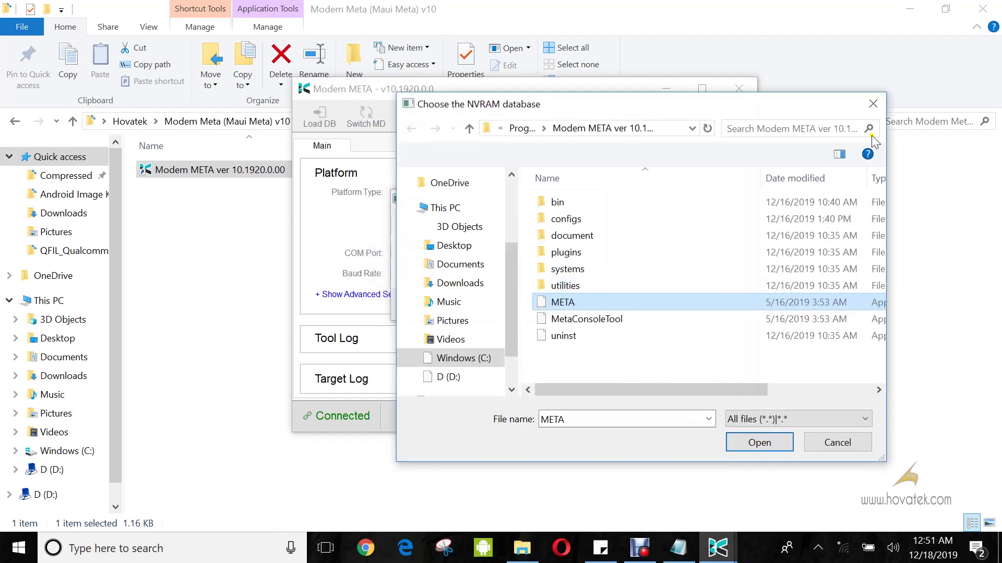
{"action": "left_click", "coordinate": [872, 106]}
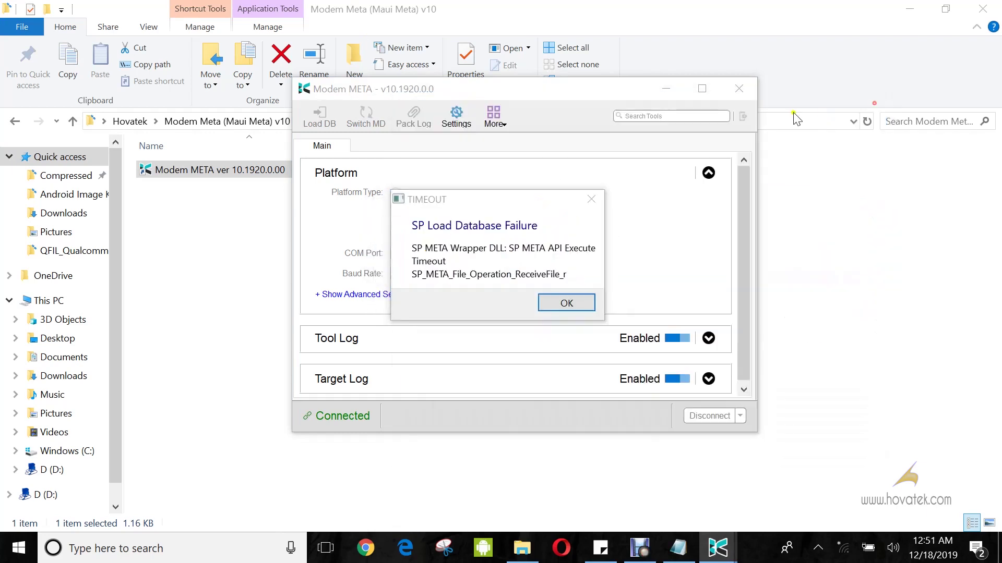
{"action": "left_click", "coordinate": [577, 305]}
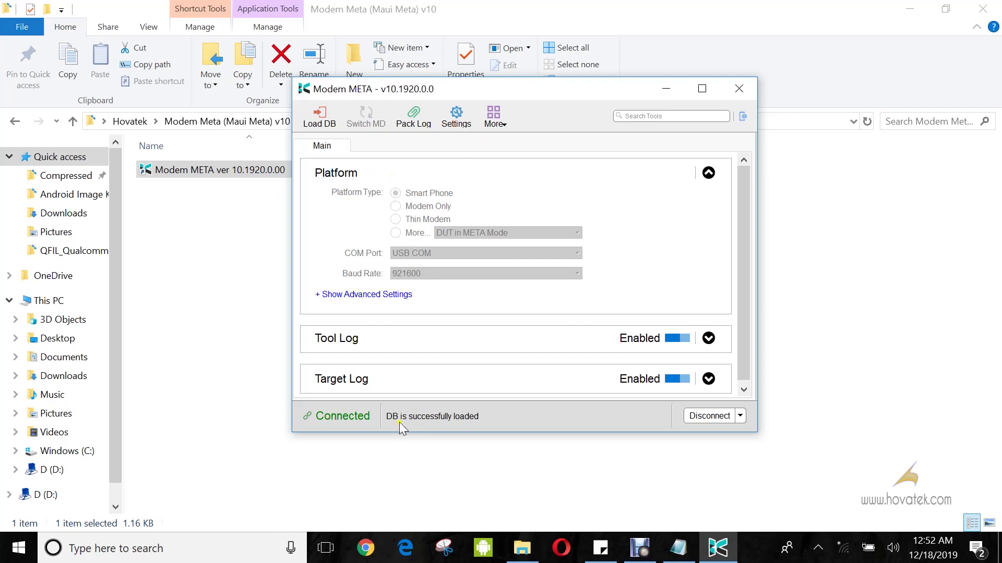
{"action": "left_click", "coordinate": [659, 118]}
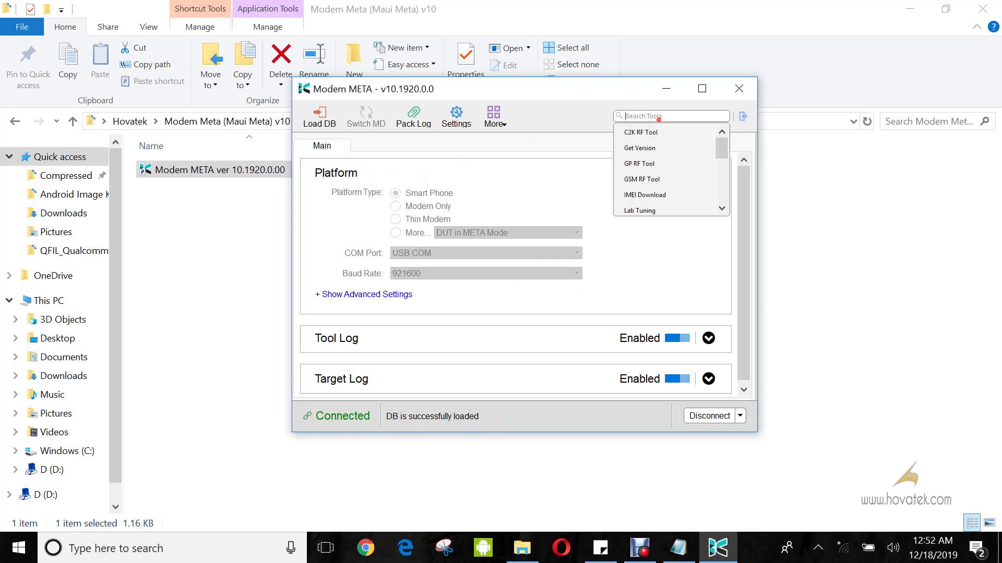
{"action": "left_click", "coordinate": [643, 196]}
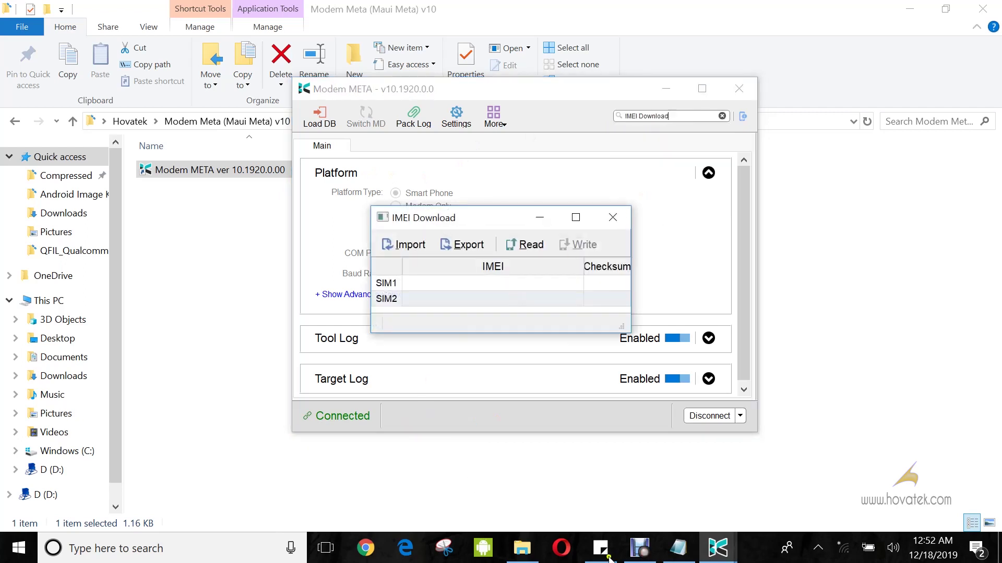
{"action": "left_click", "coordinate": [678, 556]}
{"action": "left_click", "coordinate": [554, 269]}
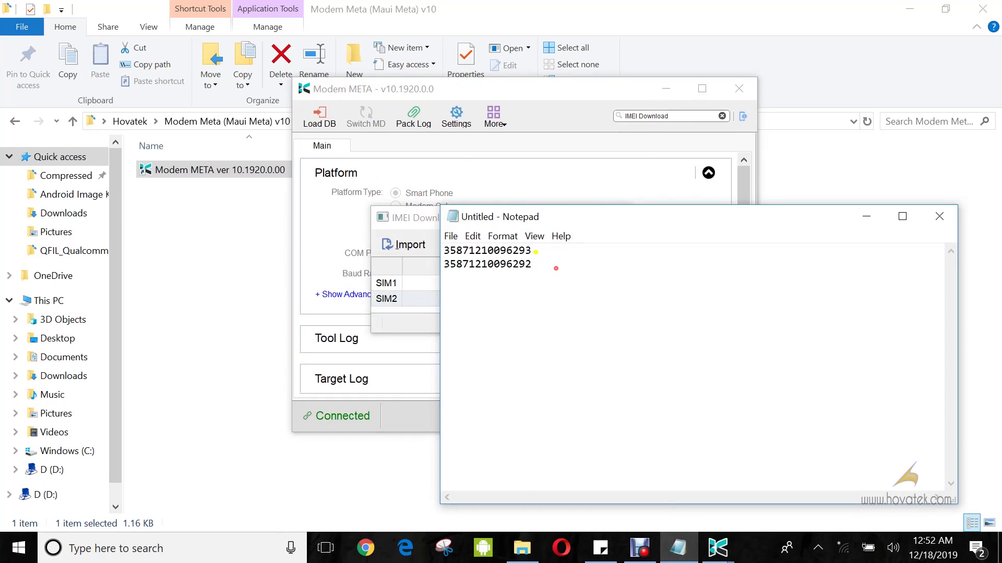
{"action": "left_click", "coordinate": [535, 251]}
{"action": "left_click_drag", "start_coordinate": [535, 251], "coordinate": [444, 251]}
{"action": "key", "text": "ctrl+c"}
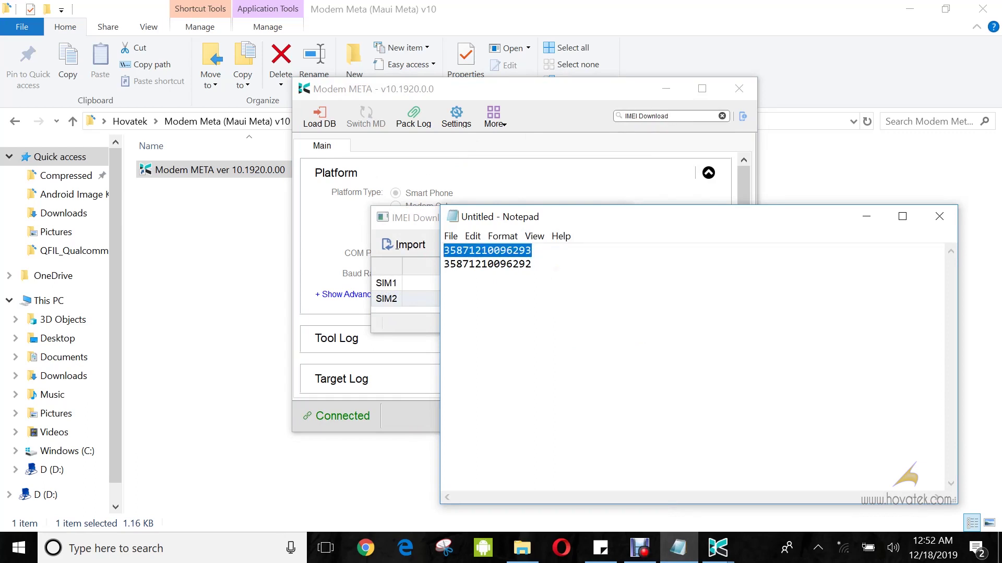
{"action": "double_click", "coordinate": [416, 286]}
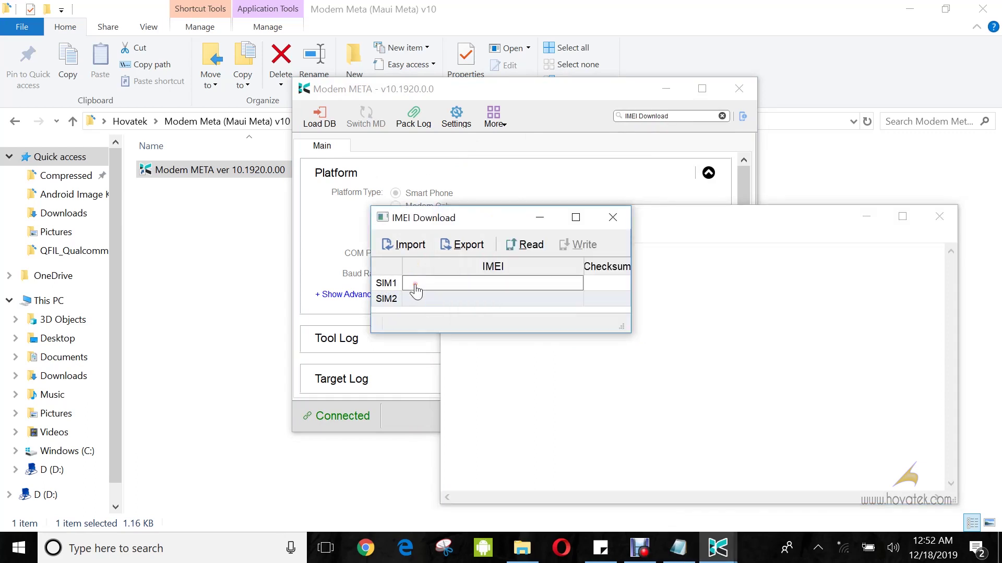
{"action": "key", "text": "ctrl+v"}
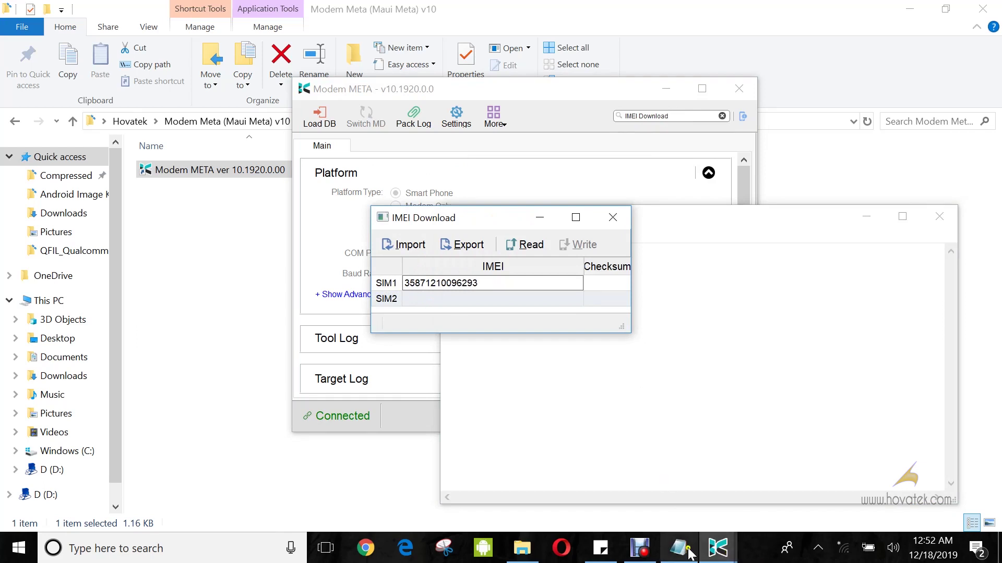
{"action": "left_click", "coordinate": [681, 550]}
{"action": "left_click_drag", "start_coordinate": [532, 264], "coordinate": [436, 266]}
{"action": "key", "text": "ctrl+c"}
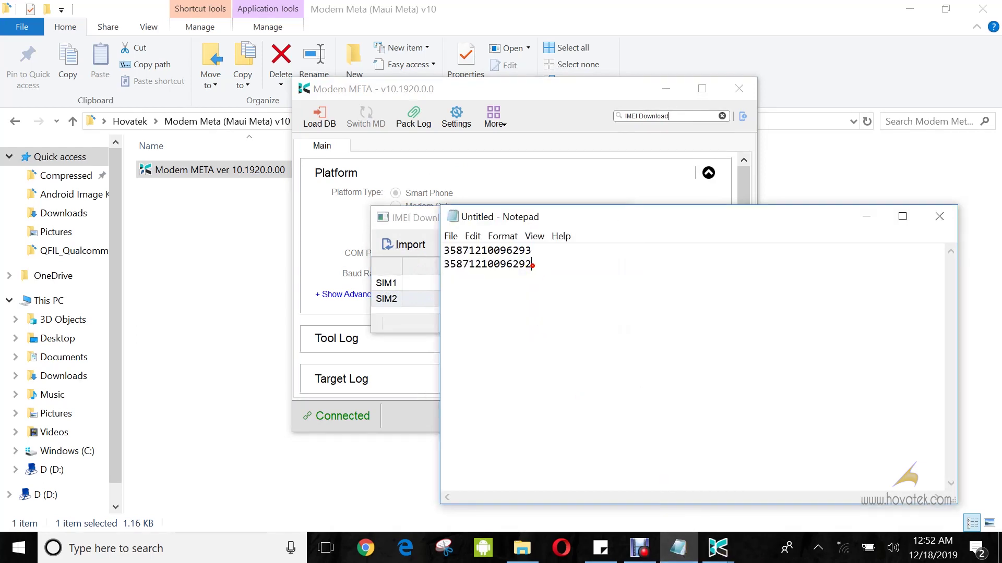
{"action": "double_click", "coordinate": [414, 302]}
{"action": "key", "text": "ctrl+v"}
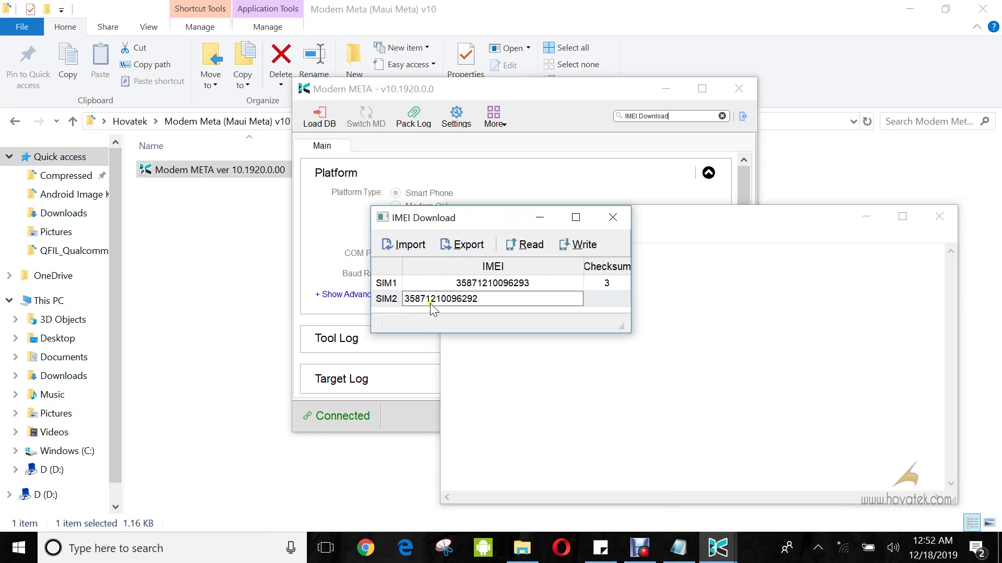
{"action": "left_click", "coordinate": [532, 285]}
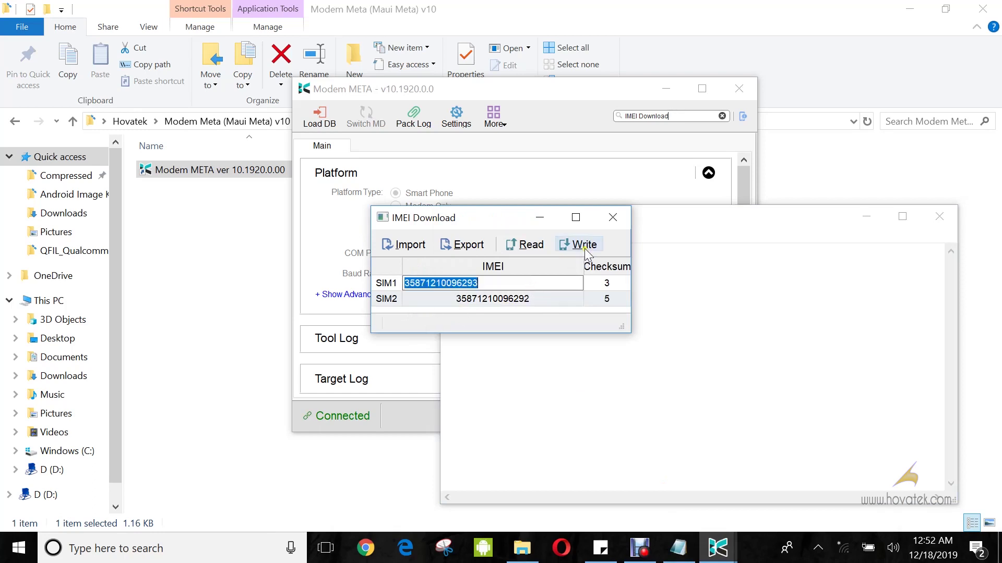
Write both SIM1 and SIM2 IMEIs to the phone.
{"action": "left_click", "coordinate": [582, 245]}
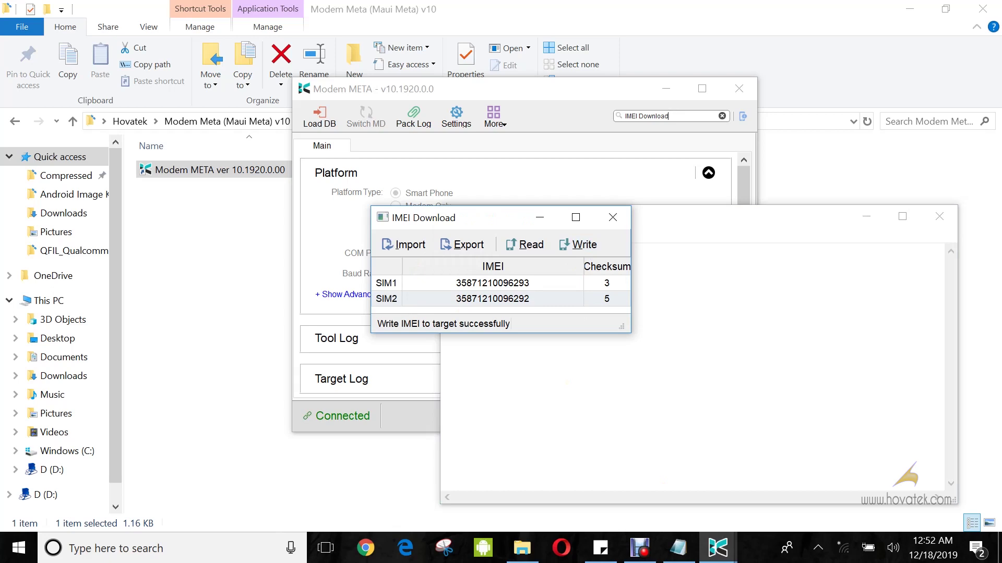